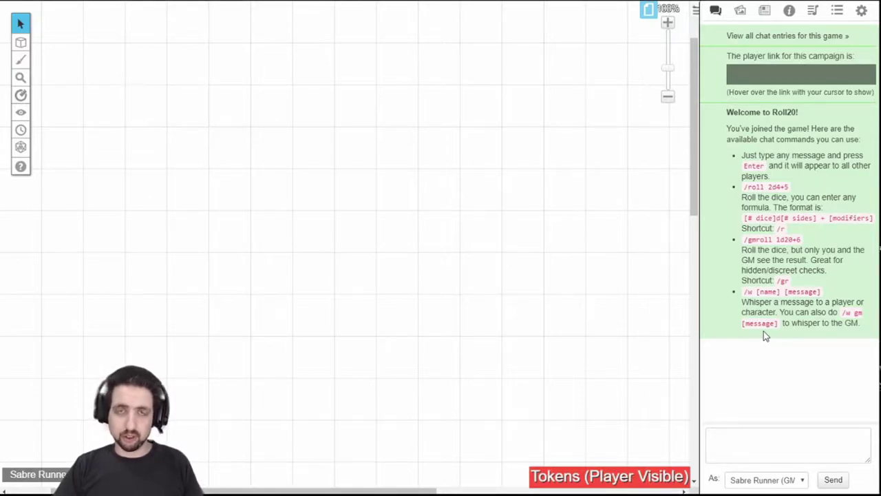
- Send the chat message "Whatever you want." as the GM
click(744, 453)
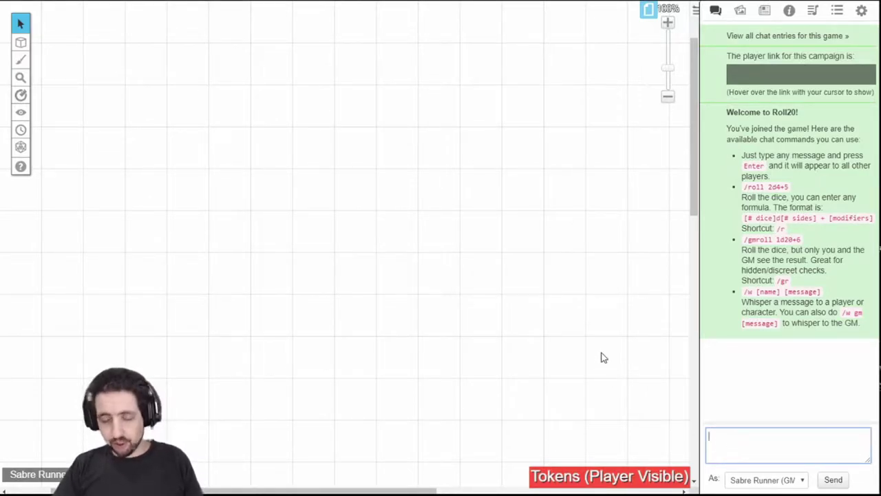
text(Whatever you want.)
key(Return)
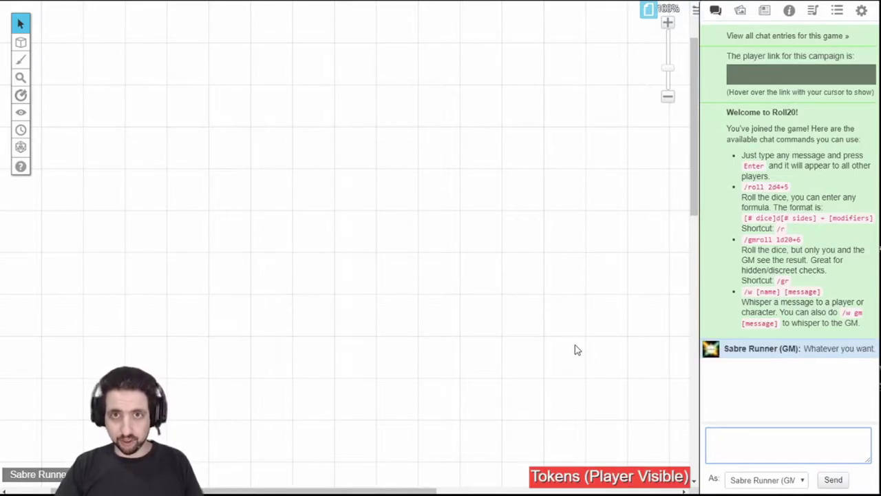
- Switch the chat speaker to Bandit and send the message "Something" as that character
click(743, 482)
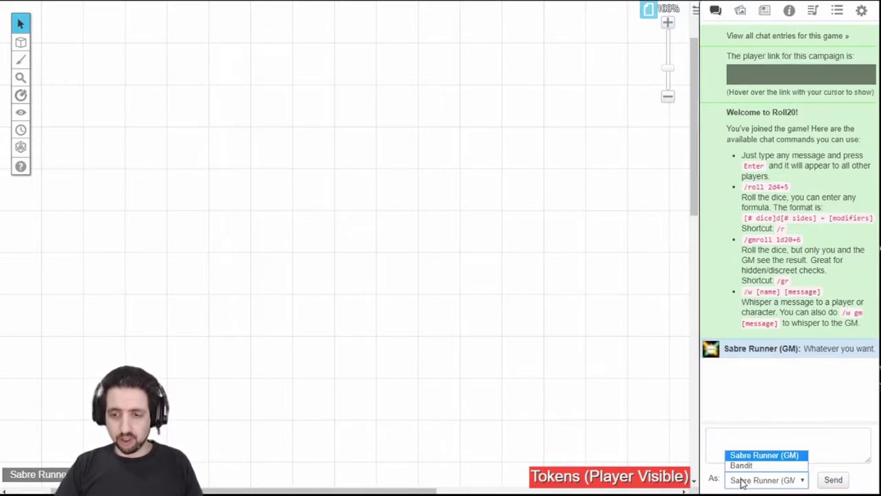
click(742, 466)
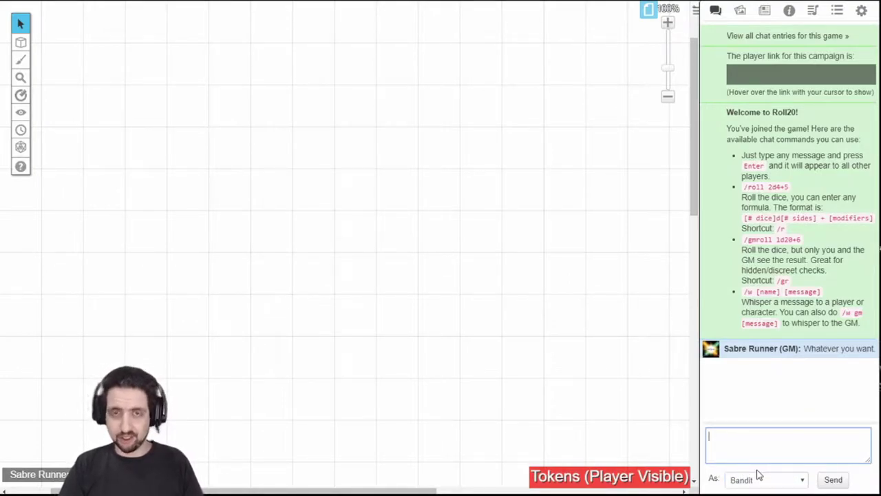
text(Something)
key(Return)
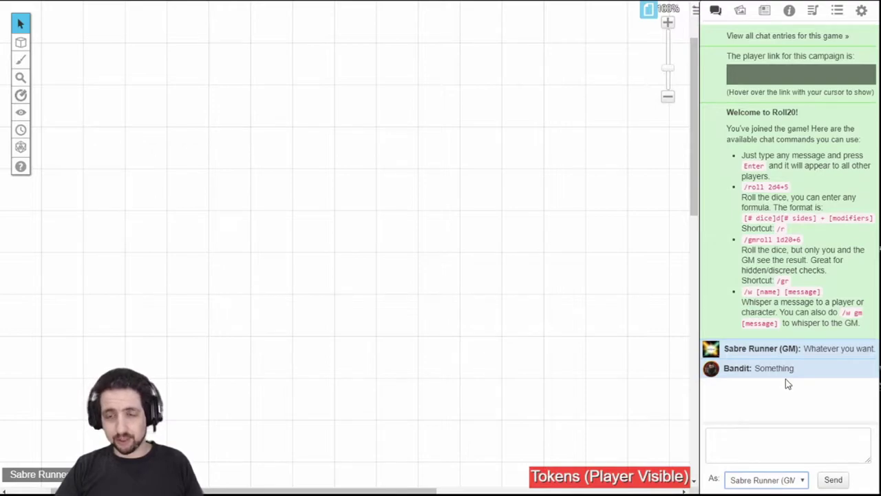
- Roll the combined dice formula 1d37+2d26+1d2+3d3+17 in the chat with the /r command
click(744, 378)
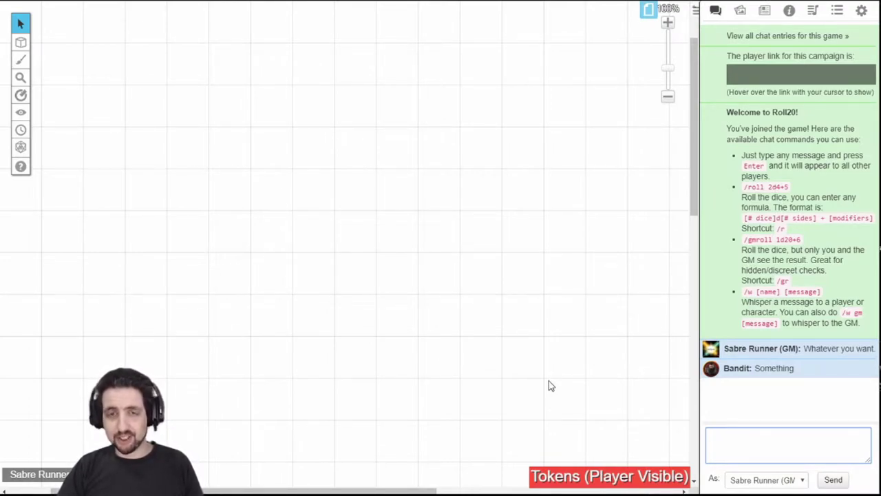
text(/r)
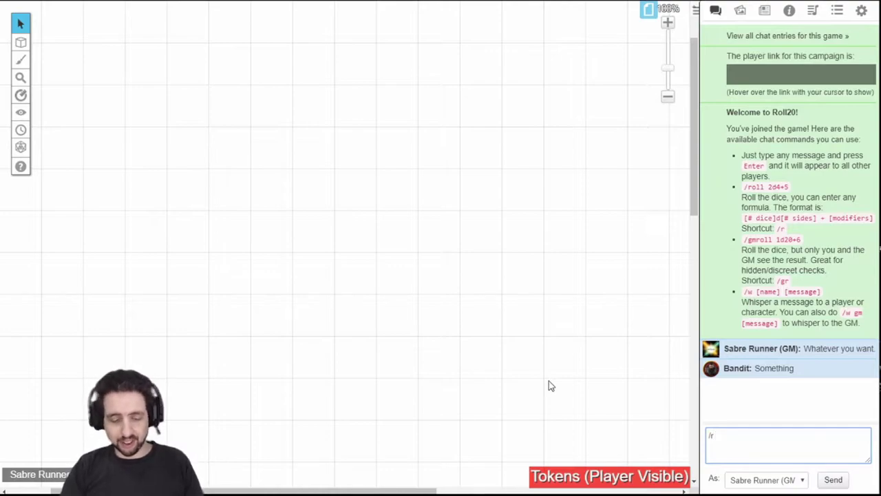
text( 1d37)
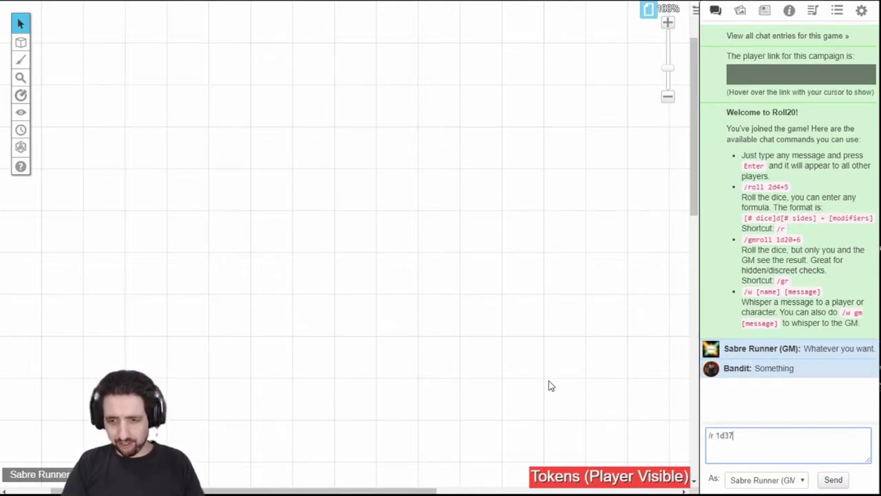
text(+2d)
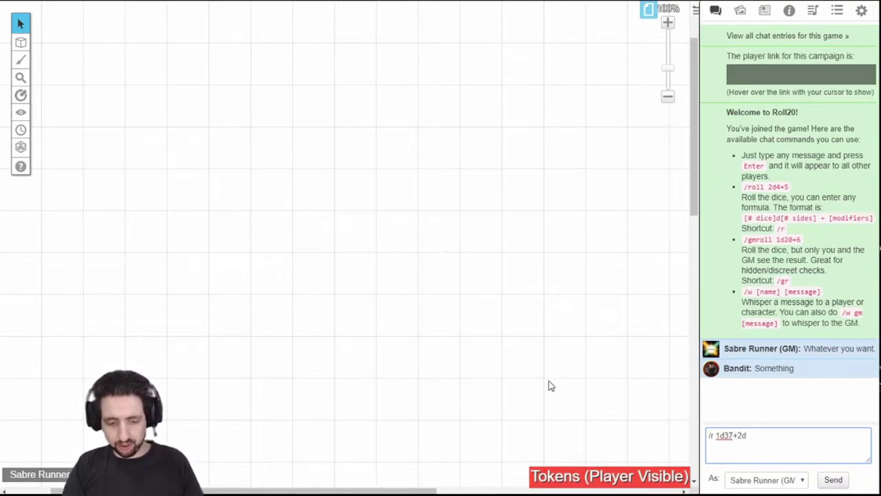
text(26+)
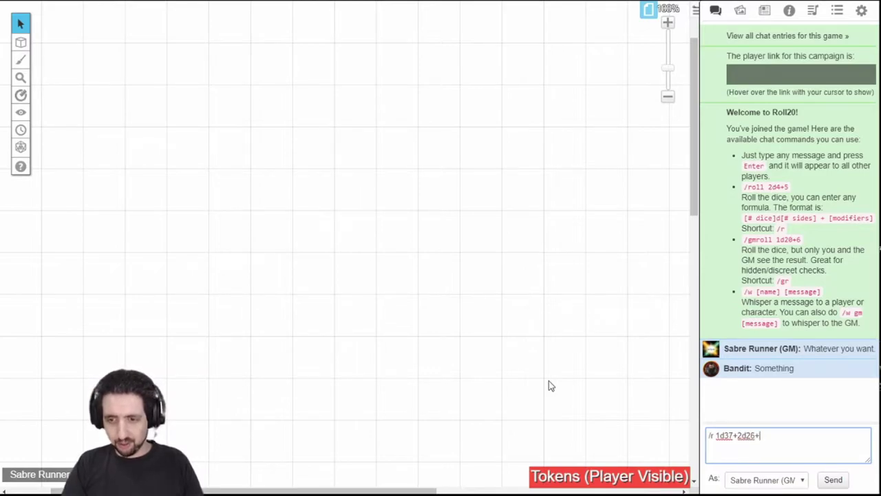
text(1d2+1)
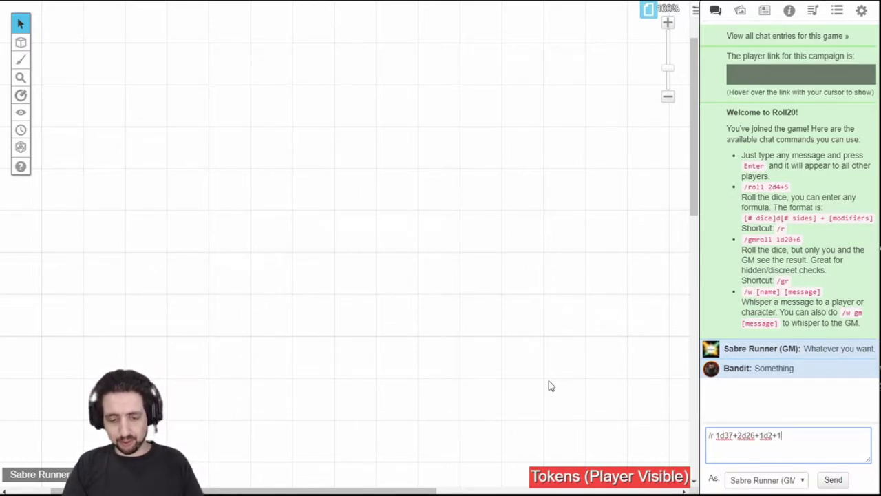
key(BackSpace)
text(3d3)
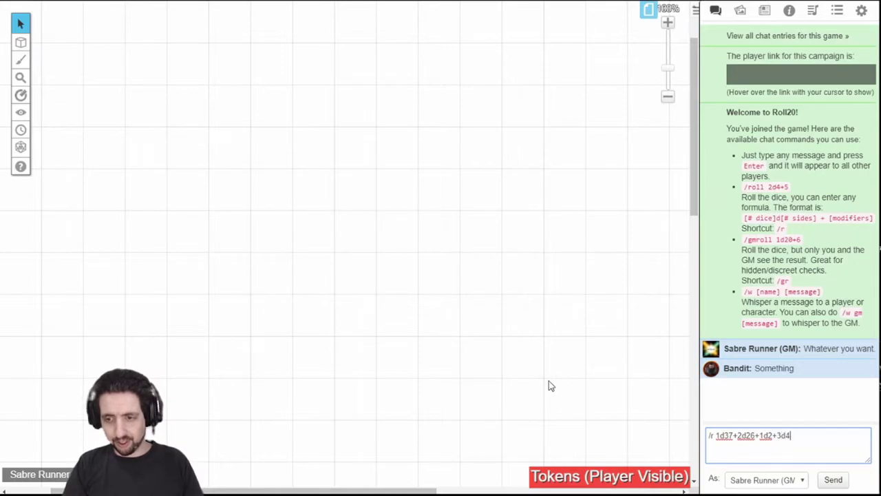
text(+17)
key(Return)
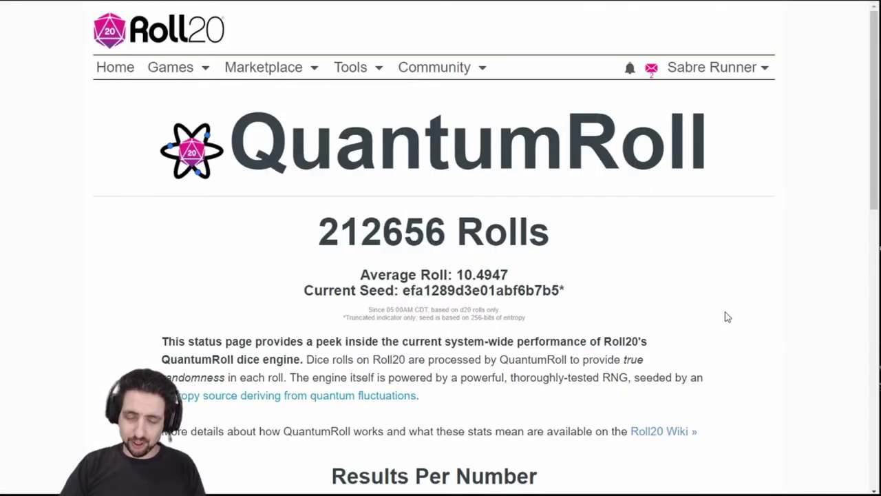
- Examine the average roll and the Results Per Number chart on the QuantumRoll statistics page
scroll(685, 219, down, 4)
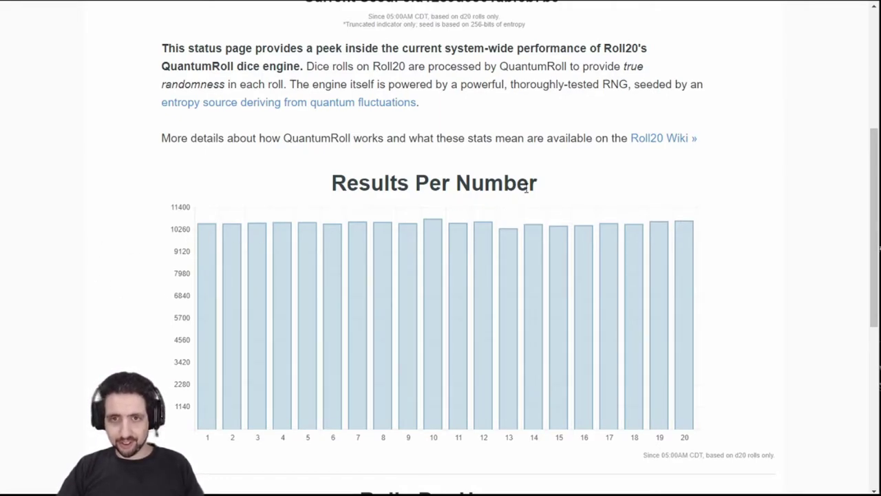
scroll(526, 192, up, 2)
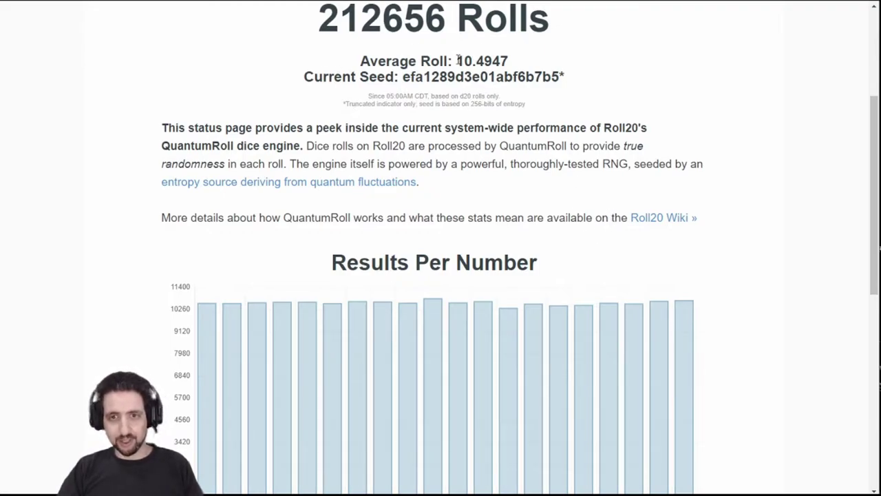
drag(456, 60, 530, 60)
click(561, 98)
scroll(731, 181, down, 2)
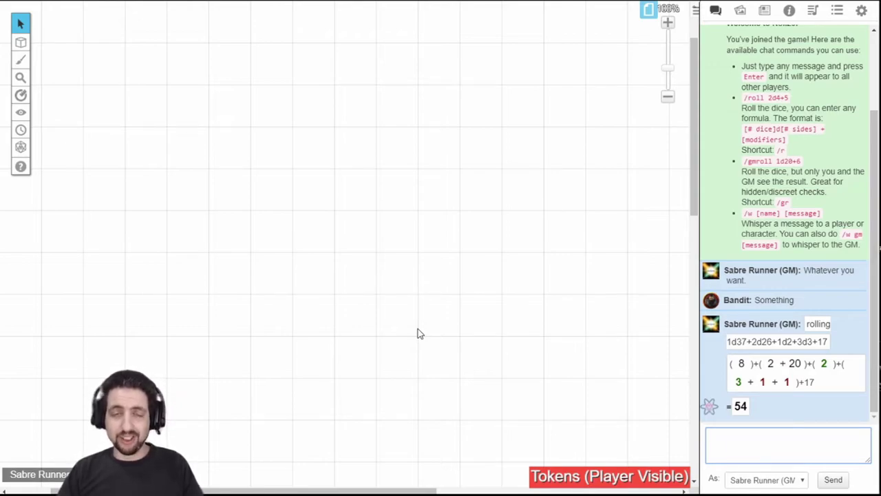
- Send the inline roll [[2d5+6]] in the game chat and inspect its roll breakdown
text(/r)
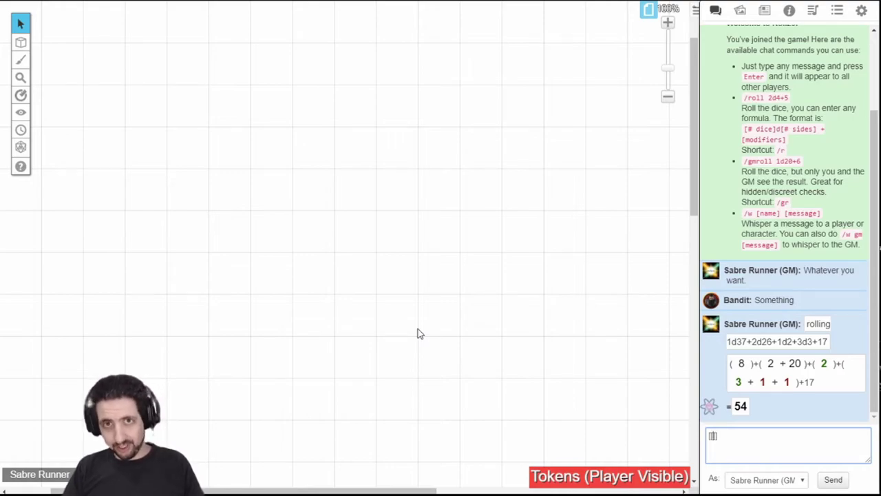
text(2d5+6]])
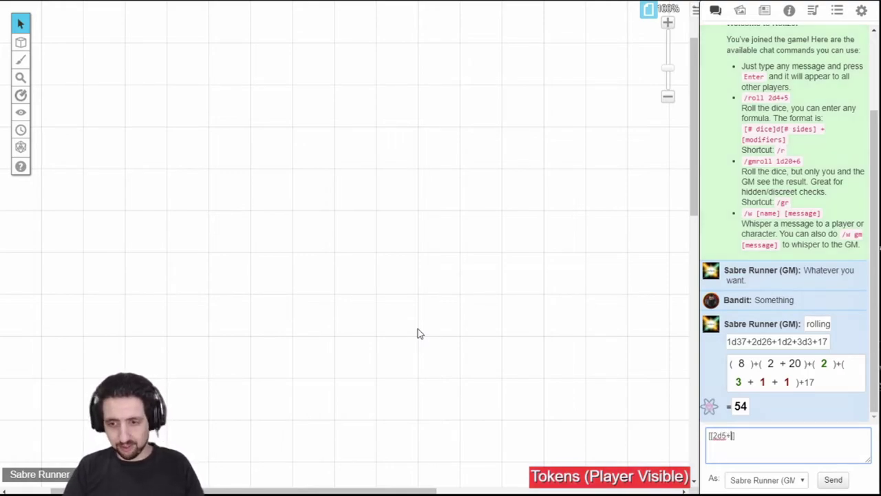
key(Return)
mouse_move(734, 412)
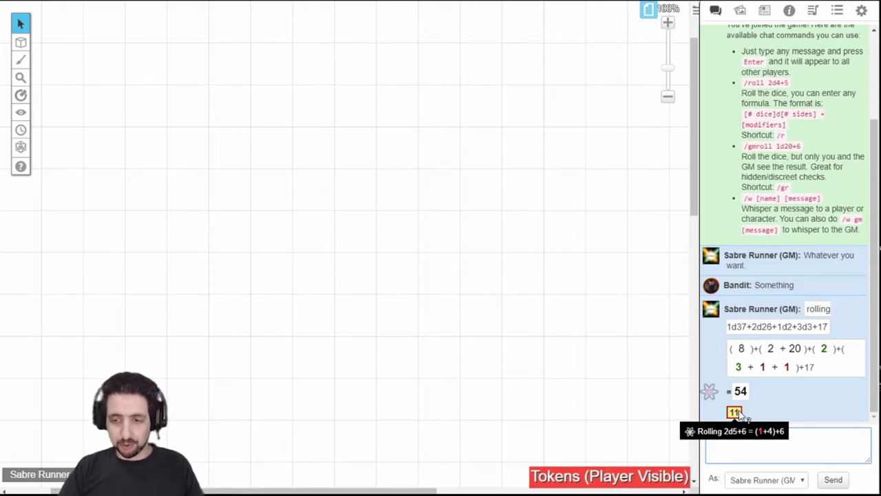
- Send the chat message "I roll Arcana: [[1d20+5]]" with the inline roll embedded in the text
text(I roll)
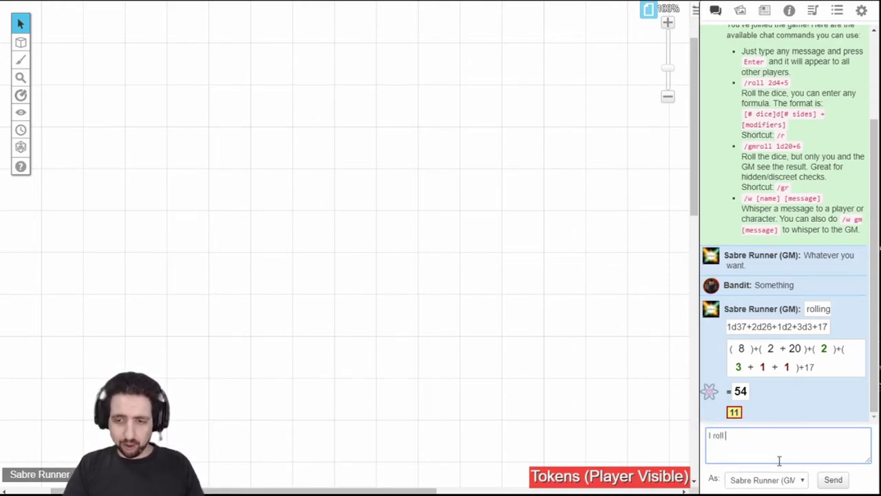
text( Arcana: [)
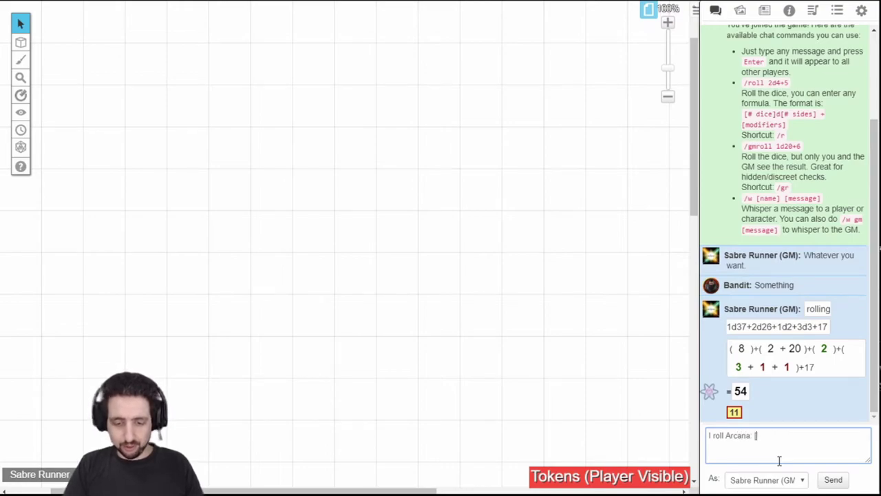
text([1d20+4]])
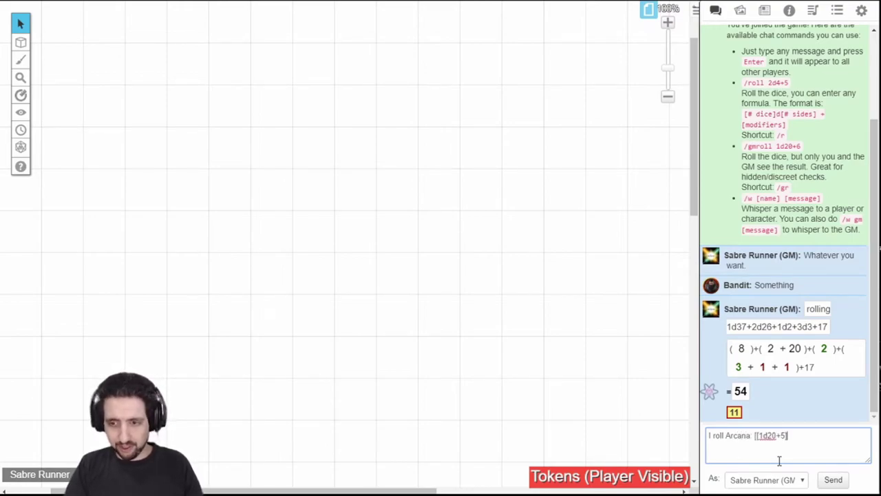
key(Return)
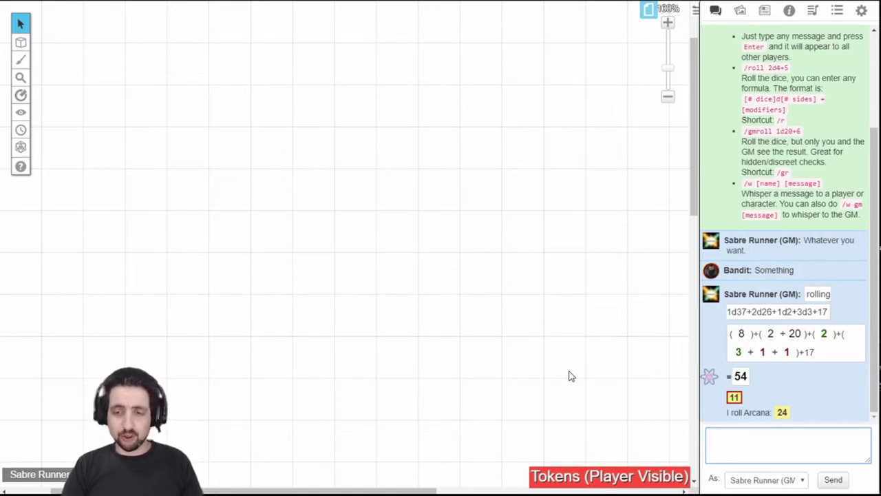
- Roll 1d20+5 privately to the GM with the /gmroll command and highlight the roll's "To GM" label
text(/gmroll )
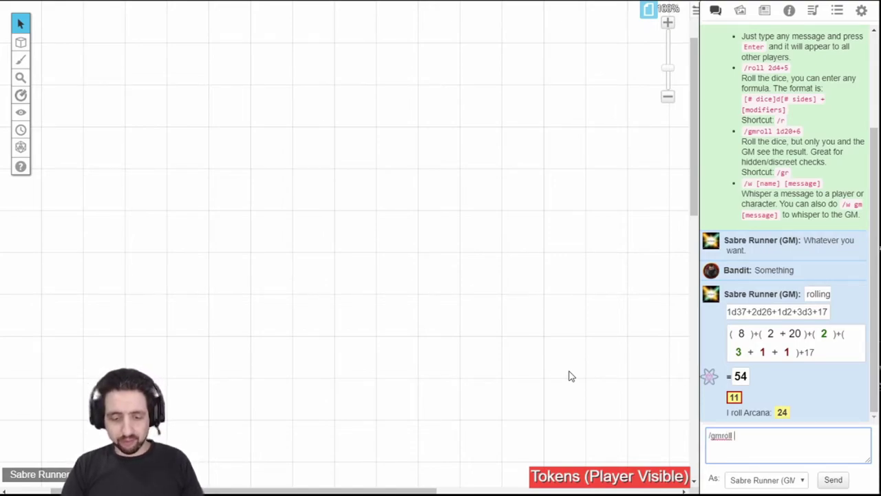
text(1d20+5)
key(Return)
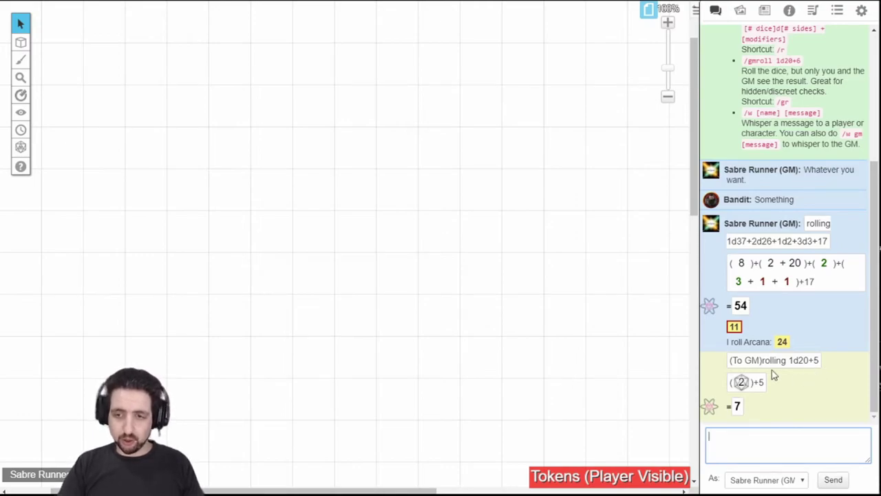
drag(733, 359, 755, 359)
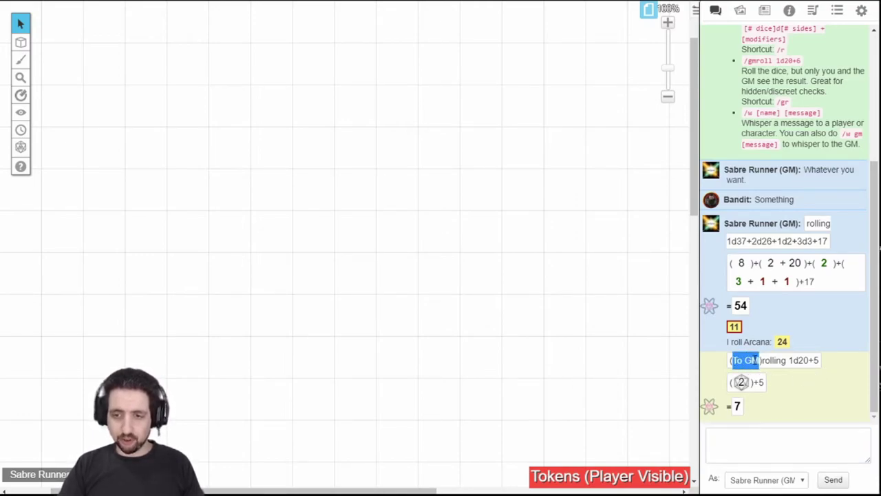
- Whisper the message "anything" to the GM with the /w gm command
click(800, 412)
text(/w gm anything)
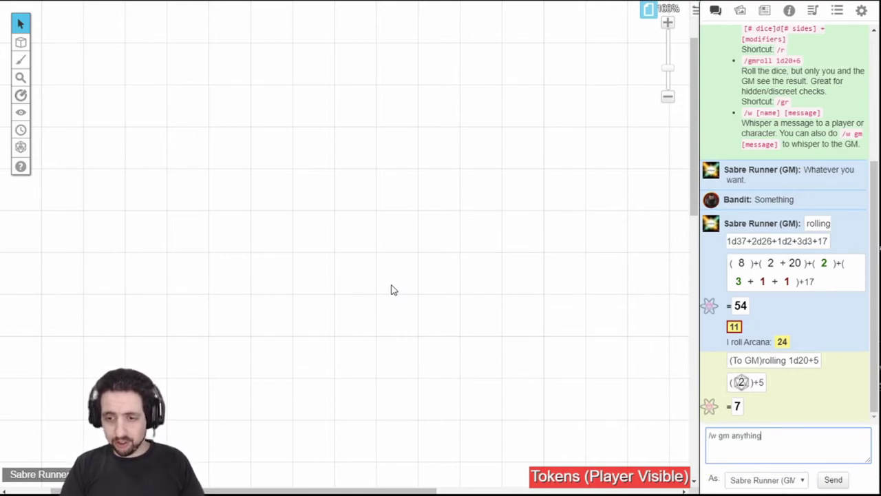
key(Return)
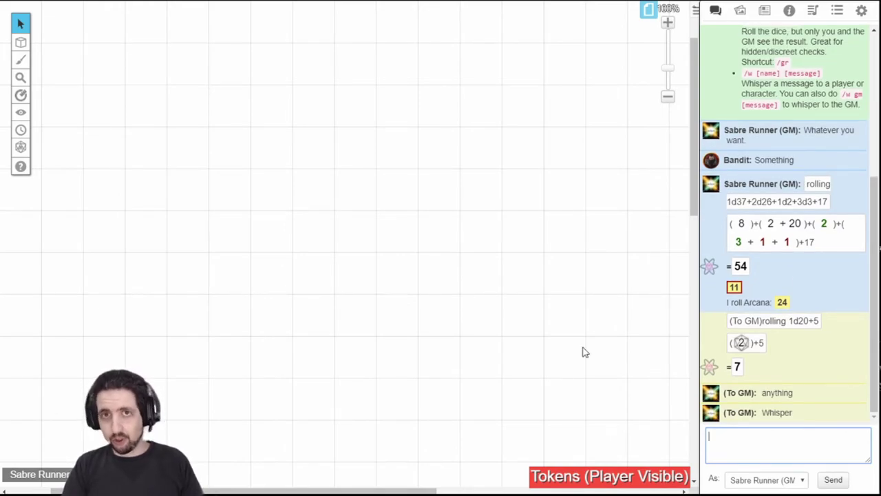
- Whisper "Message" to the Bandit character with the /w command, using the suggested name
text(/w Band)
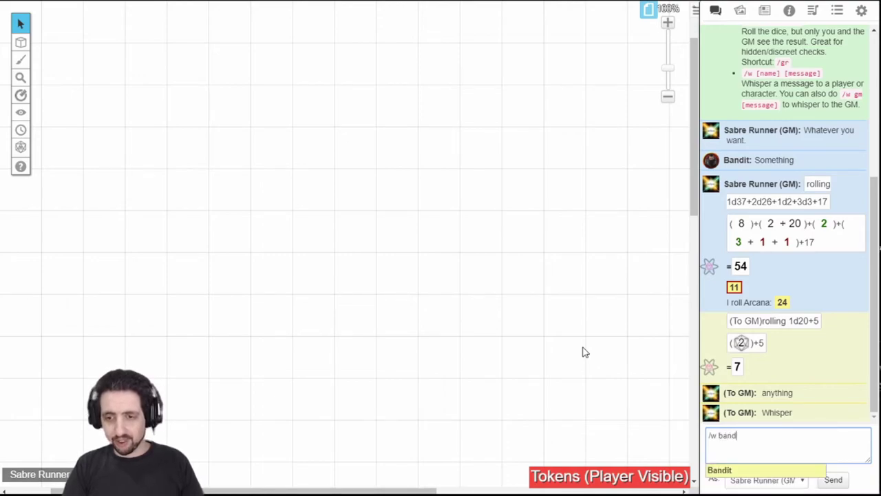
key(Return)
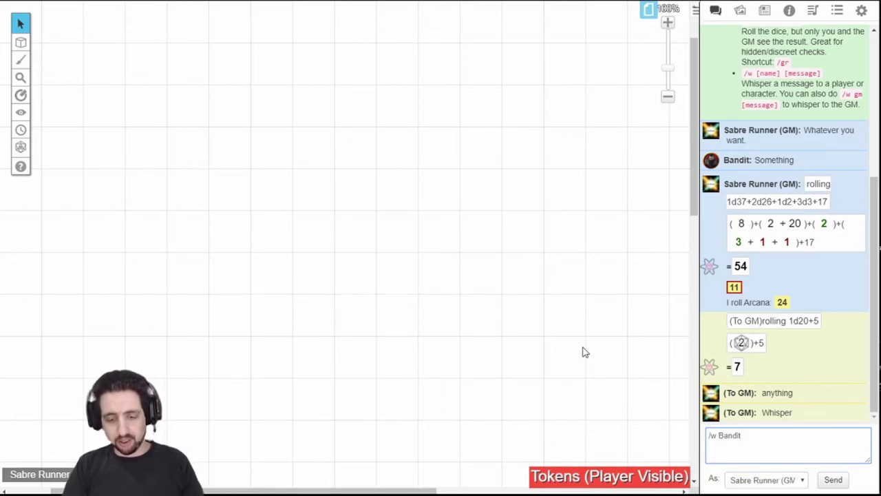
text(Message)
key(Return)
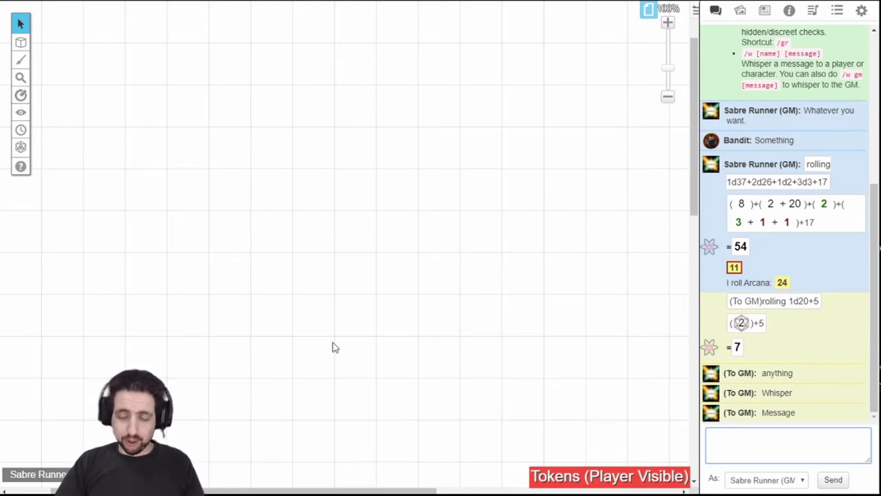
- Whisper "I roll Arcana: [[1d20+5]]" to the GM with the inline roll included in the message
text(/w gm )
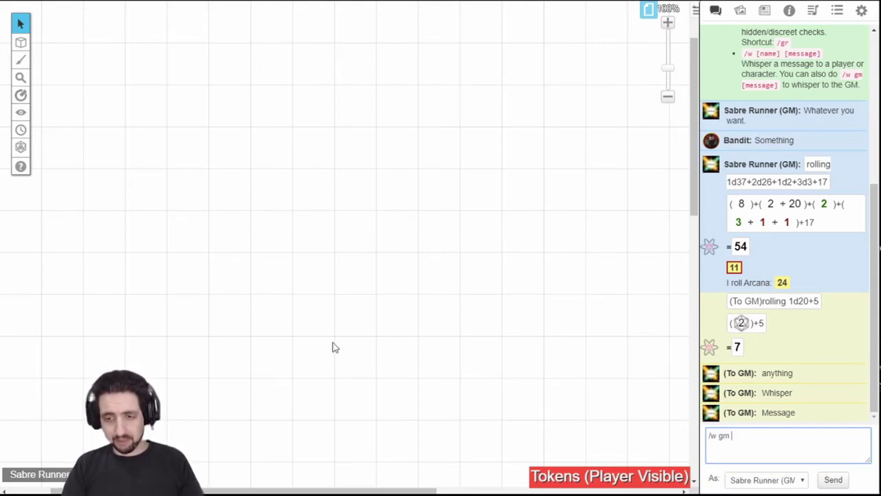
text(I roll Arcana)
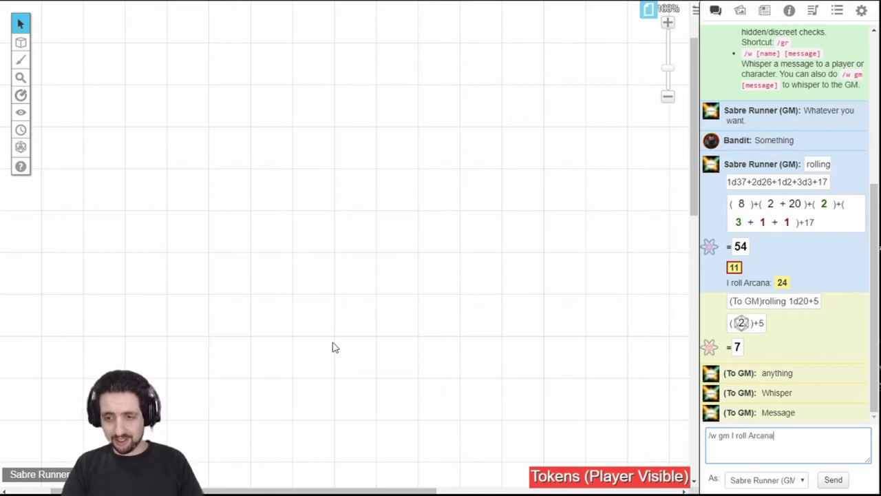
text(: [[1d20)
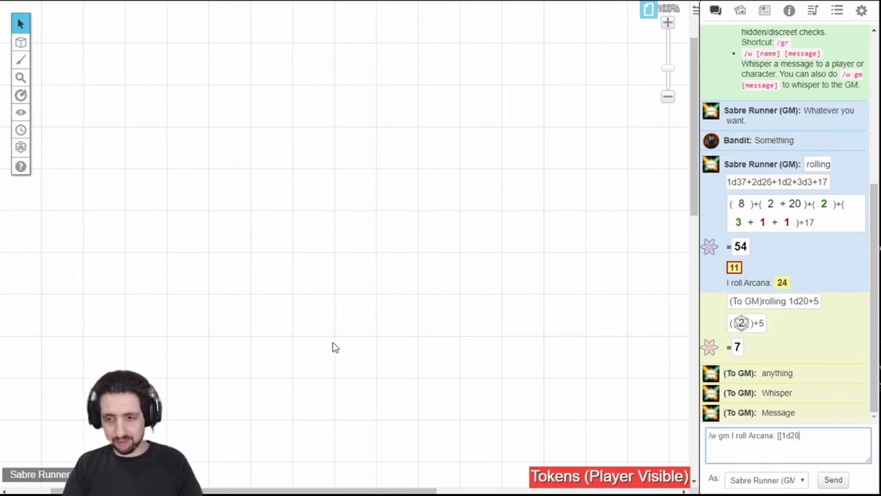
text(+5]])
key(Return)
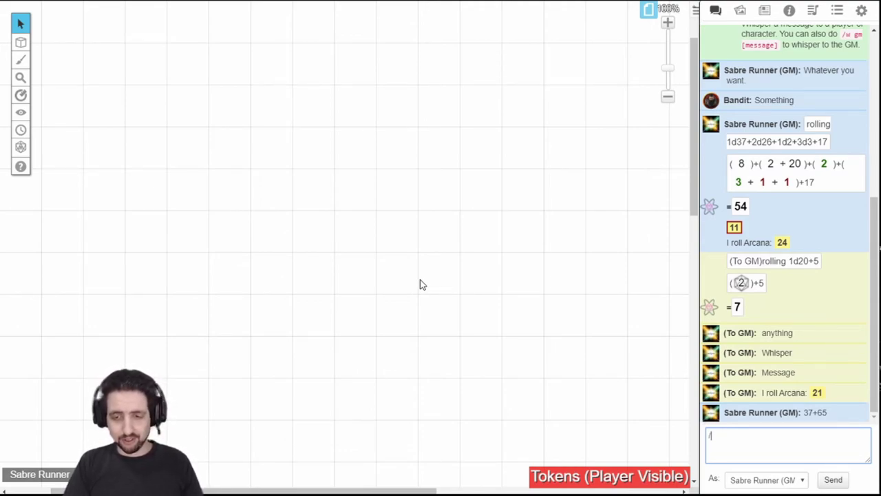
- Calculate 37+65 in chat with the /r command and repeat the addition as an inline roll in double square brackets
text(r 37+65)
key(Return)
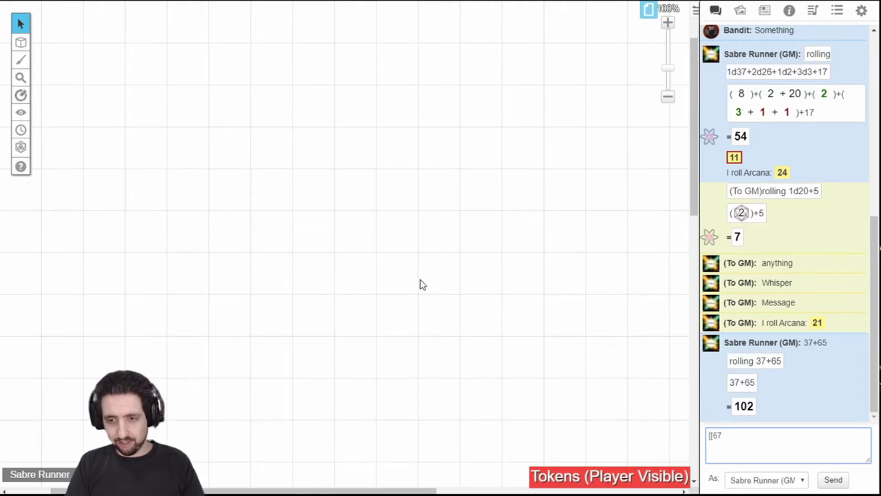
text([[65+37]])
key(Return)
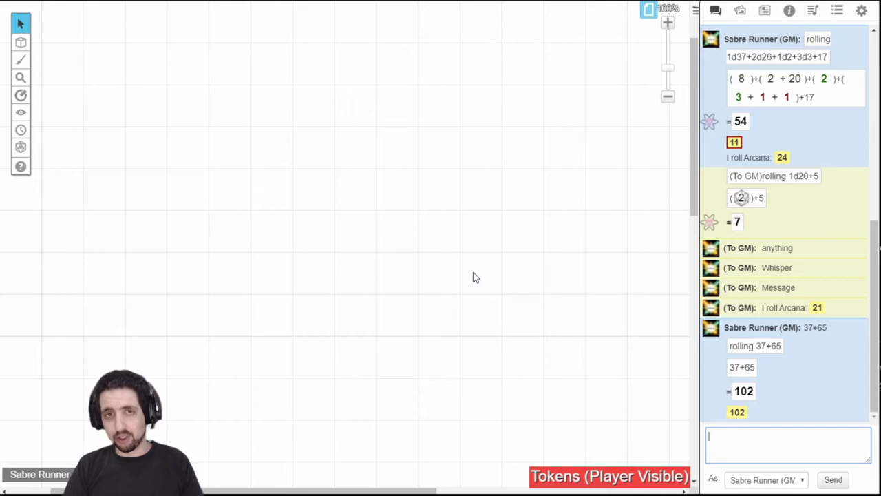
- Roll 30d6! as exploding dice with the /r command and point out individual dice in the result
text(/r)
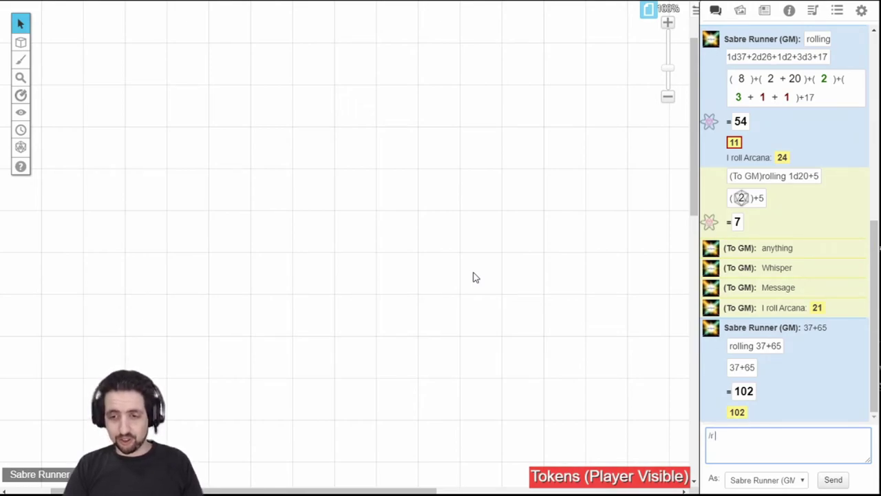
text( 30d6)
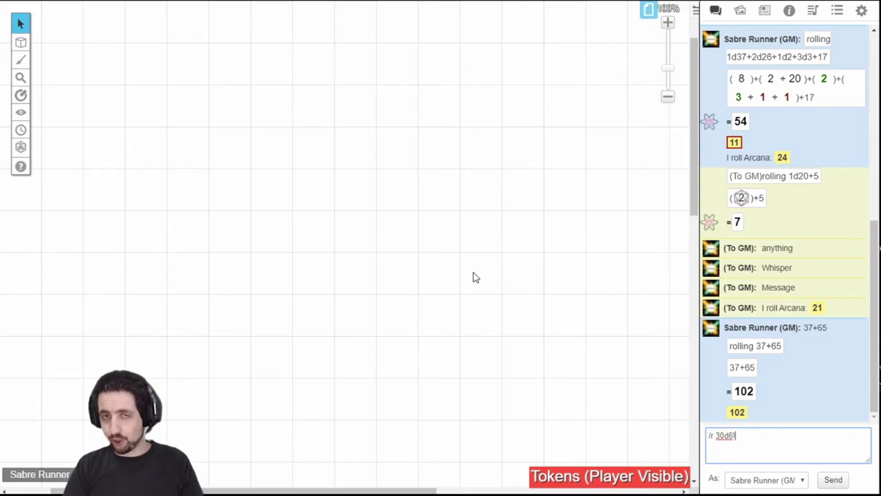
key(Return)
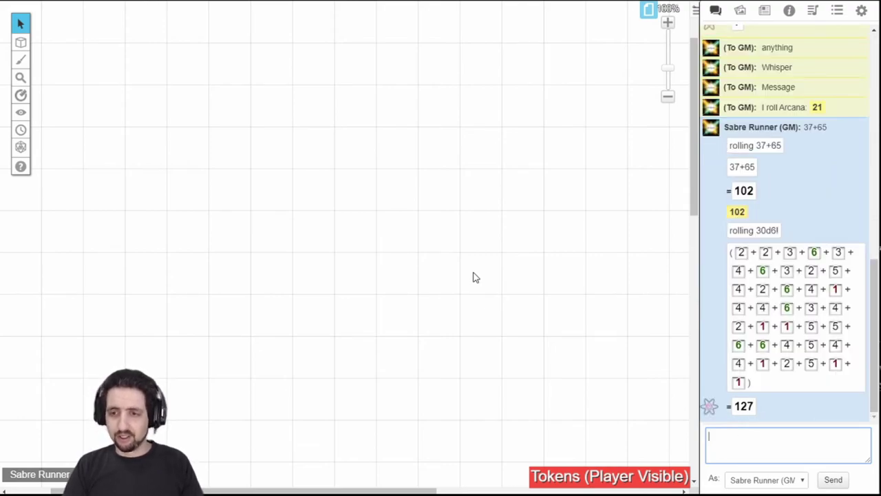
drag(749, 363, 822, 384)
click(775, 289)
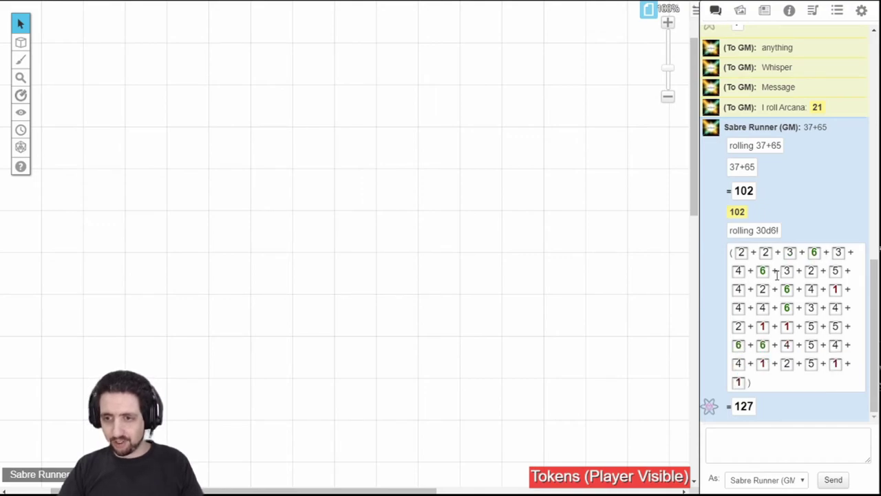
- Roll 1d6>4 twice with the /r command to check each die against a success target
click(757, 444)
text(/r 1d6>4)
key(Return)
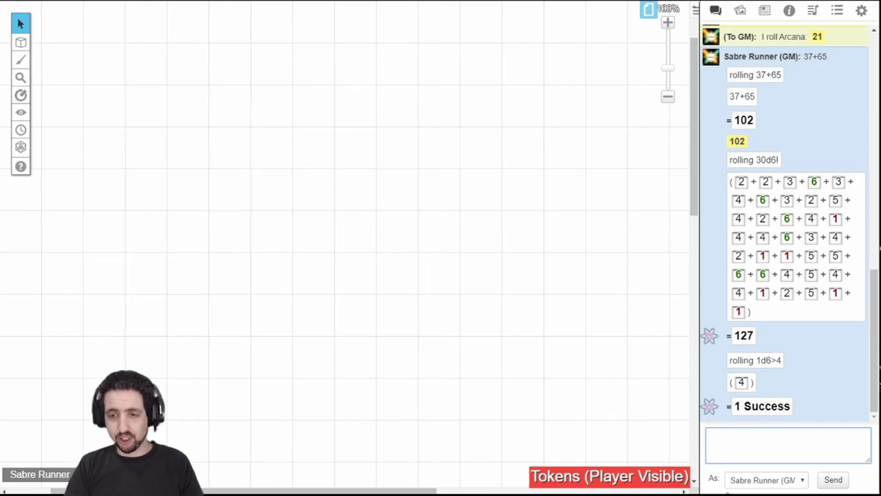
text(/r 1d6>4)
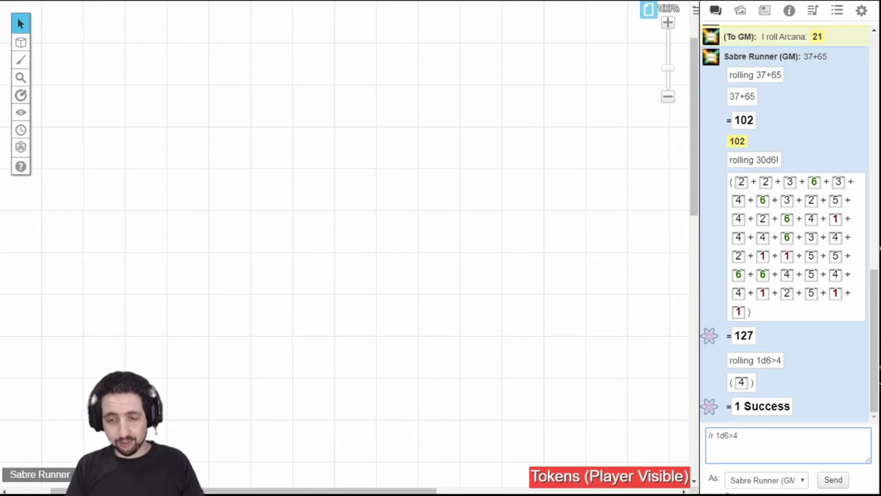
key(Return)
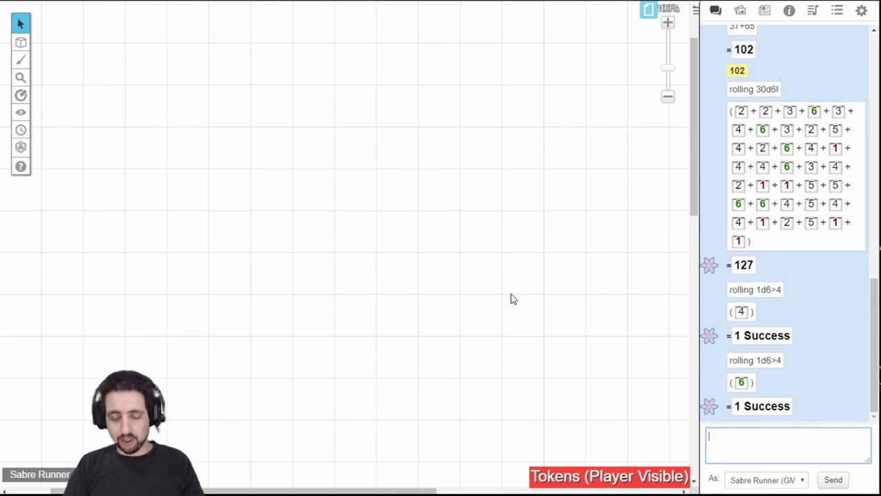
- Post the description text "Something" in chat with the /desc command
text(/desc)
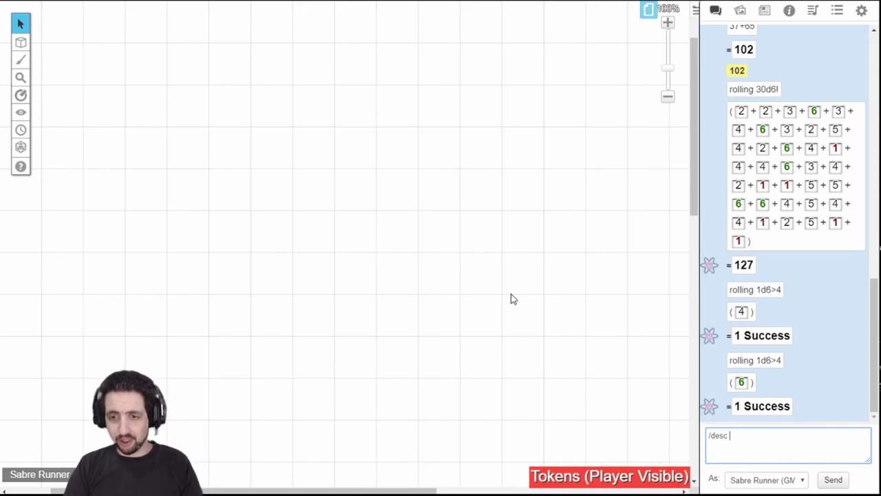
text( Something)
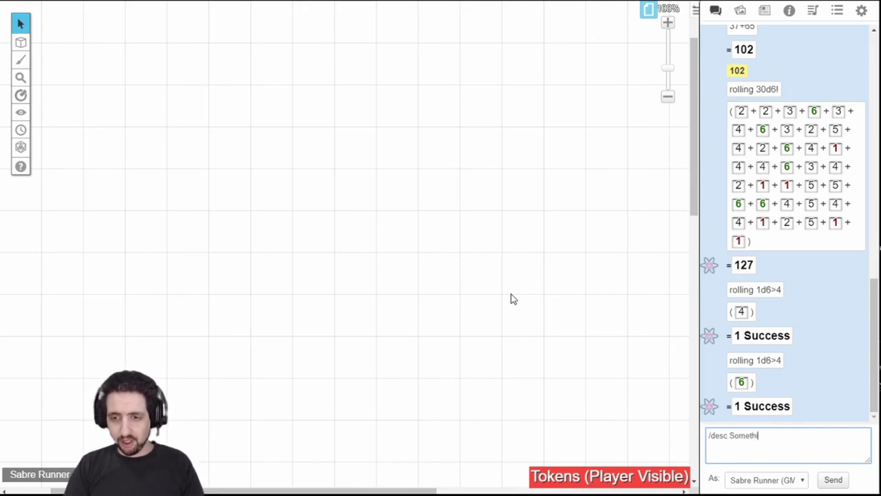
key(Return)
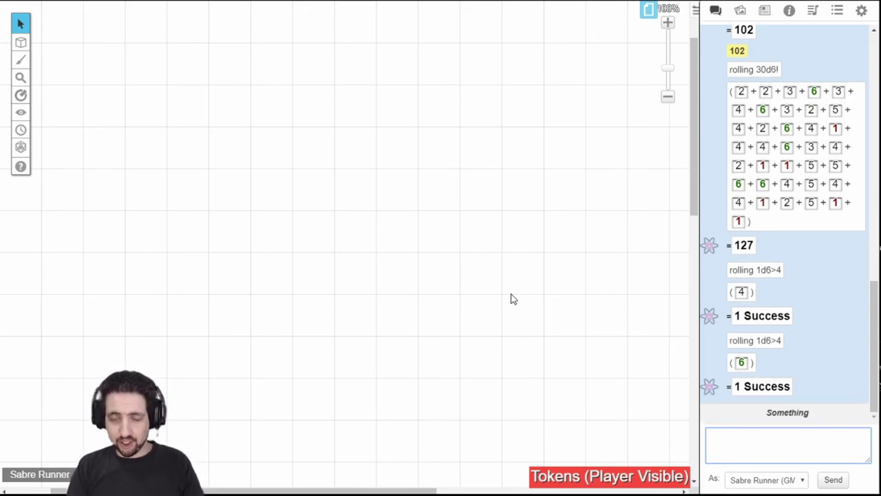